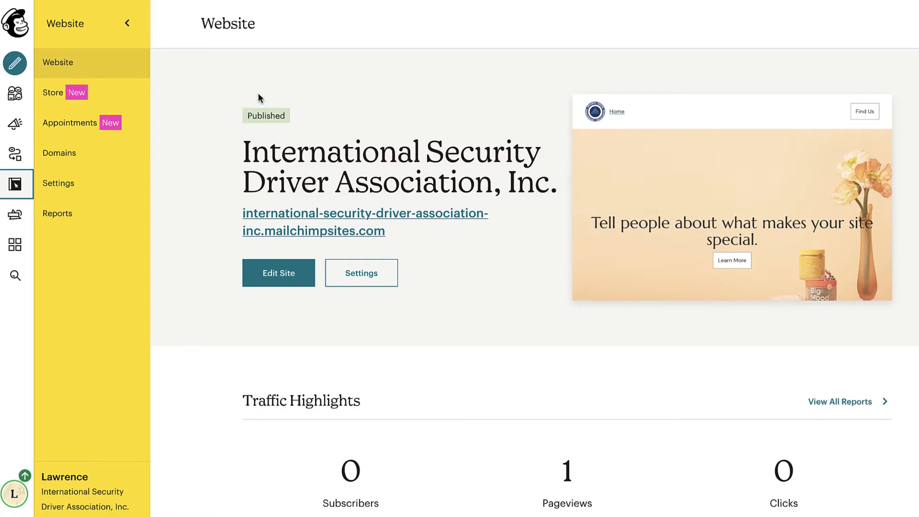
Step: Open the website's Store section, look over how it works and start the store setup
{"action": "left_click", "coordinate": [60, 96]}
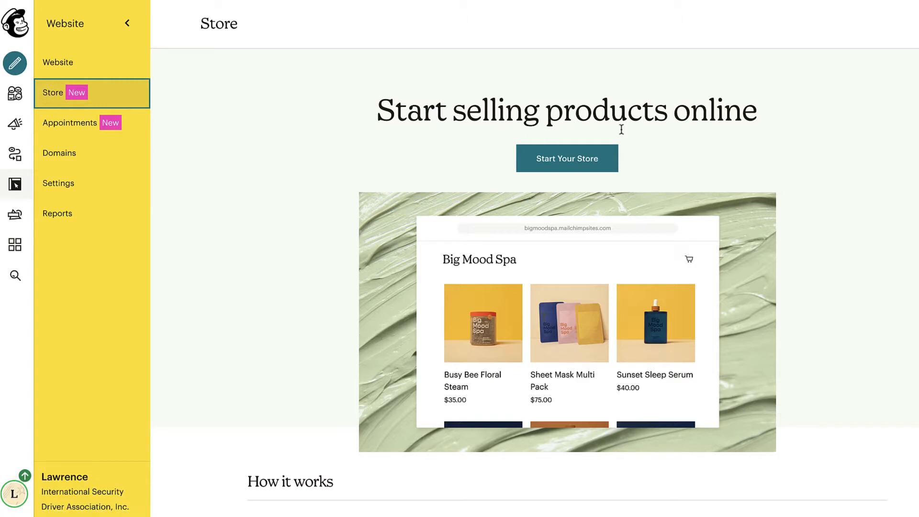
{"action": "scroll", "coordinate": [790, 136], "scroll_direction": "down", "scroll_amount": 4}
{"action": "scroll", "coordinate": [661, 263], "scroll_direction": "down", "scroll_amount": 3}
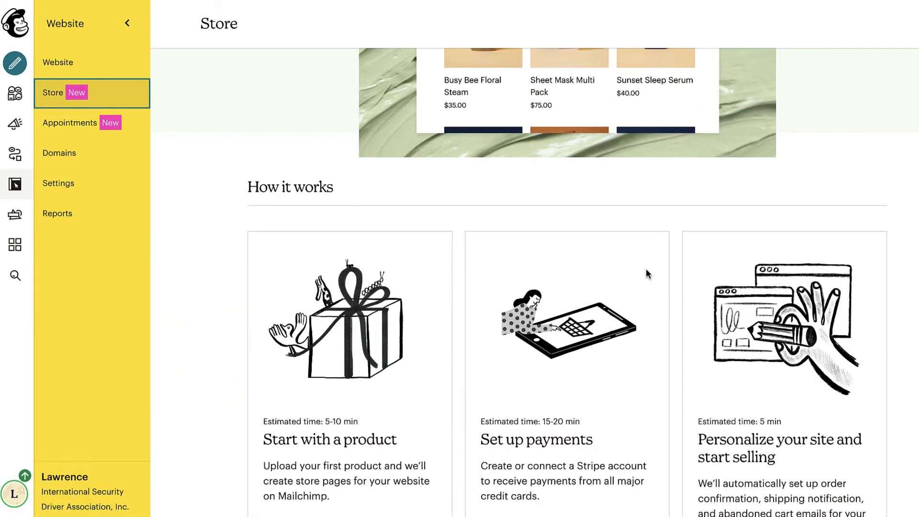
{"action": "scroll", "coordinate": [393, 271], "scroll_direction": "down", "scroll_amount": 3}
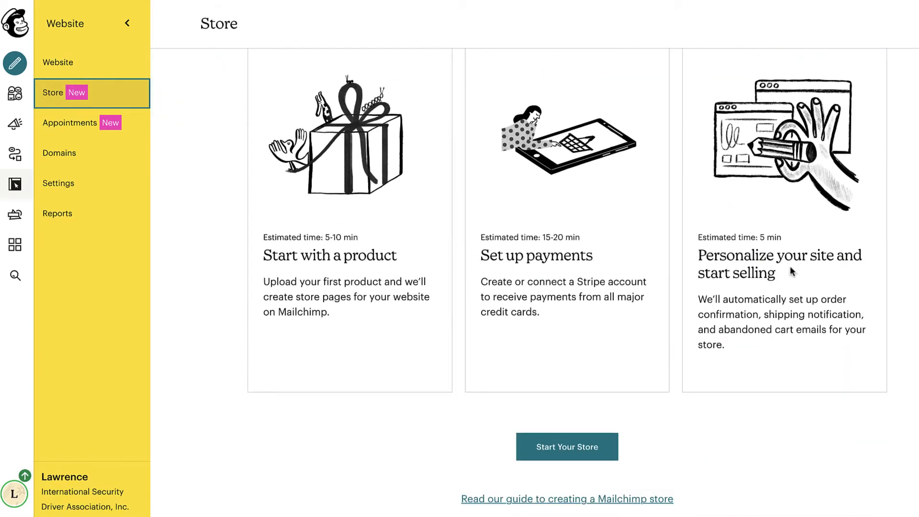
{"action": "scroll", "coordinate": [644, 234], "scroll_direction": "up", "scroll_amount": 6}
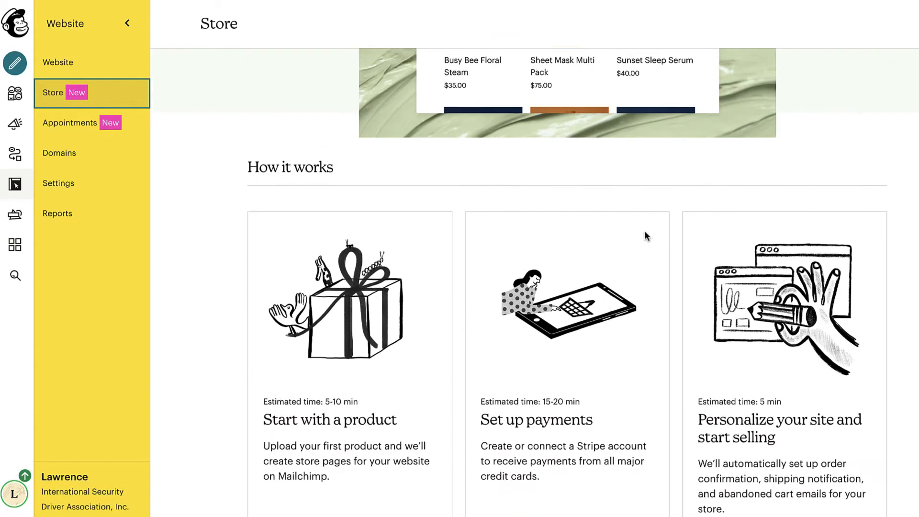
{"action": "scroll", "coordinate": [608, 220], "scroll_direction": "up", "scroll_amount": 2}
{"action": "left_click", "coordinate": [568, 85]}
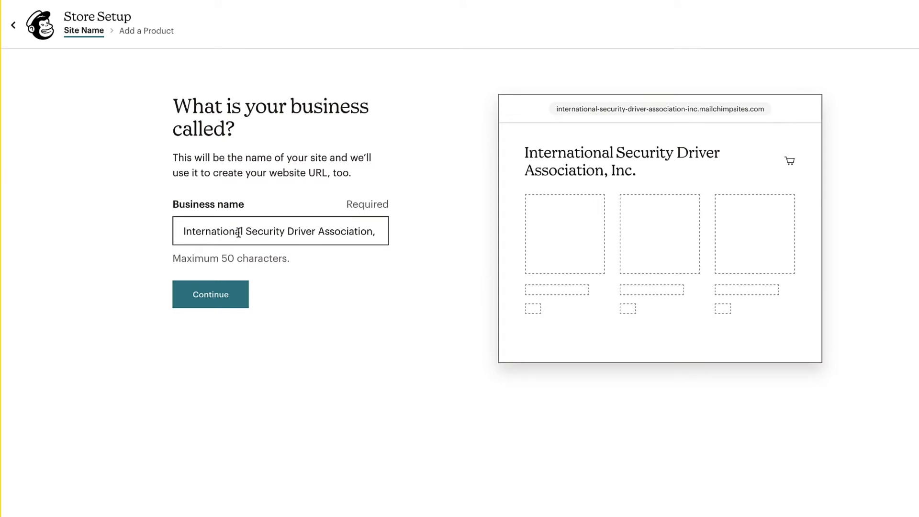
Step: Shorten the business name to "International Security Driver Association" by removing ", Inc." and continue to adding a product
{"action": "left_click_drag", "start_coordinate": [180, 231], "coordinate": [391, 236]}
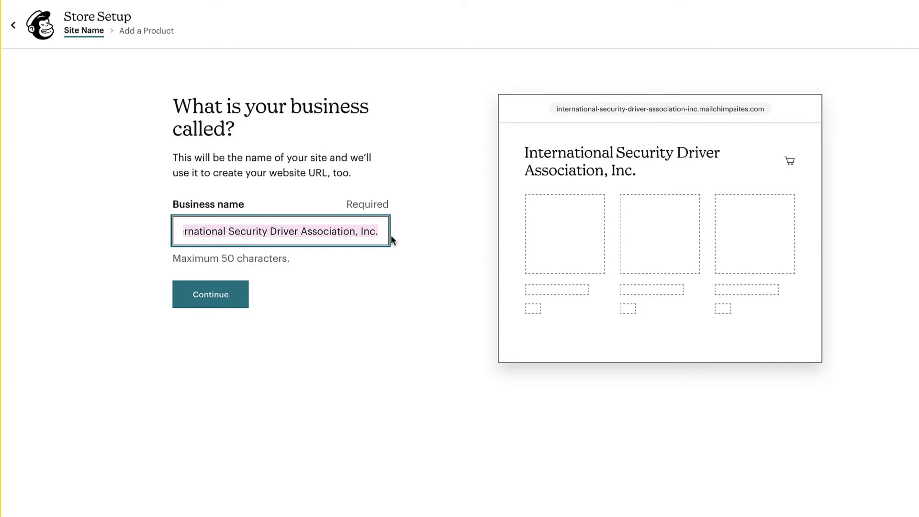
{"action": "left_click", "coordinate": [373, 233]}
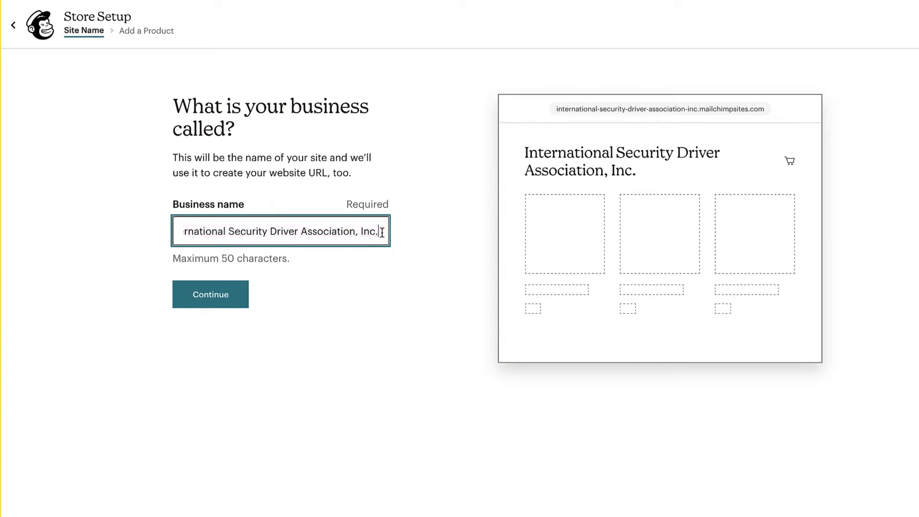
{"action": "left_click_drag", "start_coordinate": [373, 233], "coordinate": [357, 235]}
{"action": "key", "text": "BackSpace"}
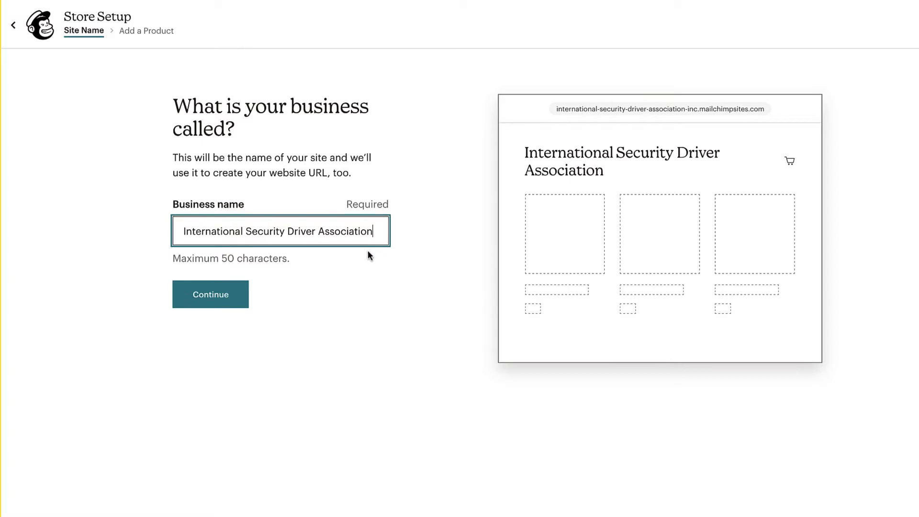
{"action": "left_click", "coordinate": [207, 299]}
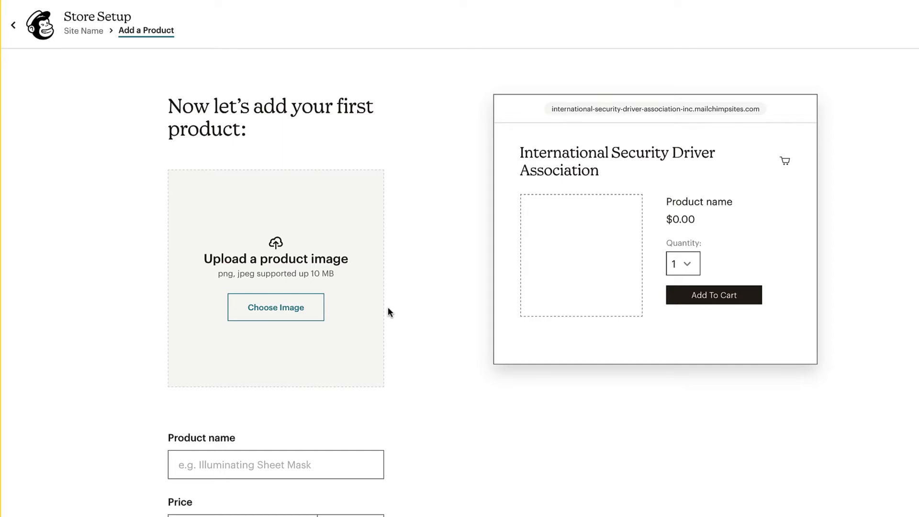
Step: Add the wooden utensils image to the first product and name it "New! Wooden Spatulas or Spoons?"
{"action": "scroll", "coordinate": [392, 309], "scroll_direction": "down", "scroll_amount": 5}
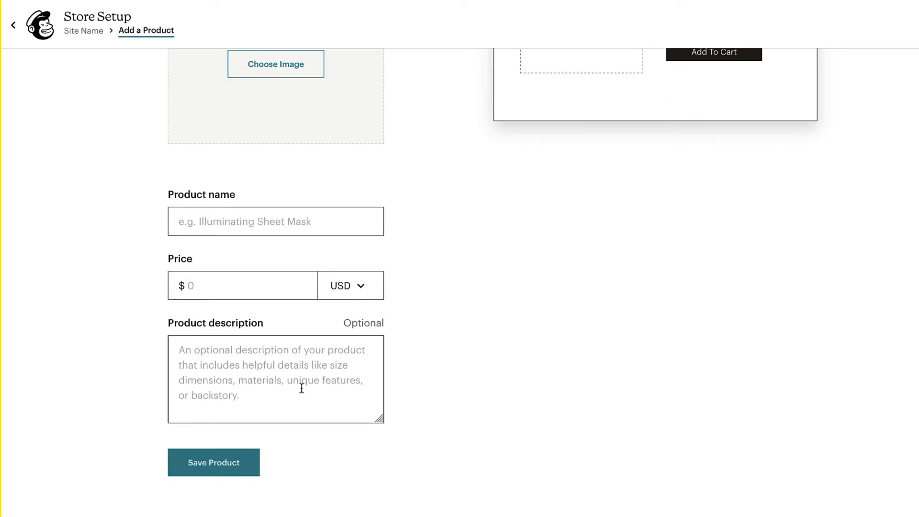
{"action": "scroll", "coordinate": [413, 365], "scroll_direction": "up", "scroll_amount": 5}
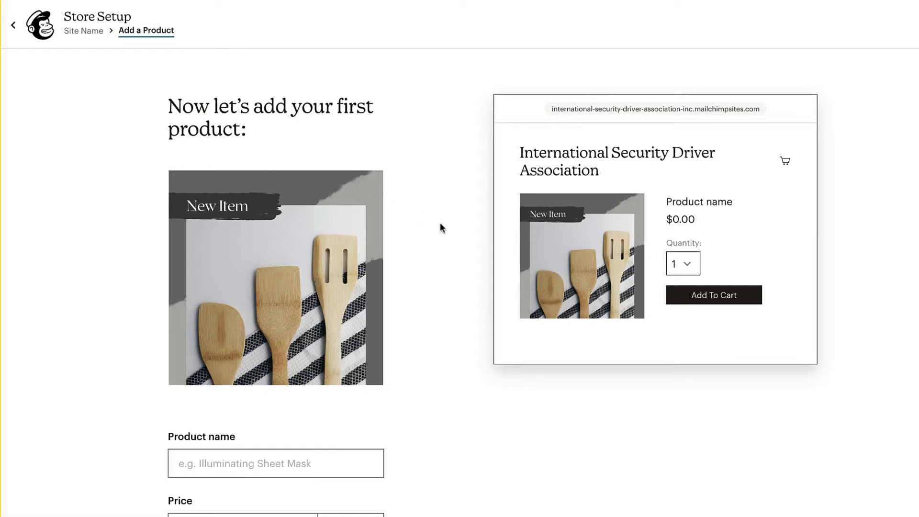
{"action": "scroll", "coordinate": [440, 223], "scroll_direction": "down", "scroll_amount": 5}
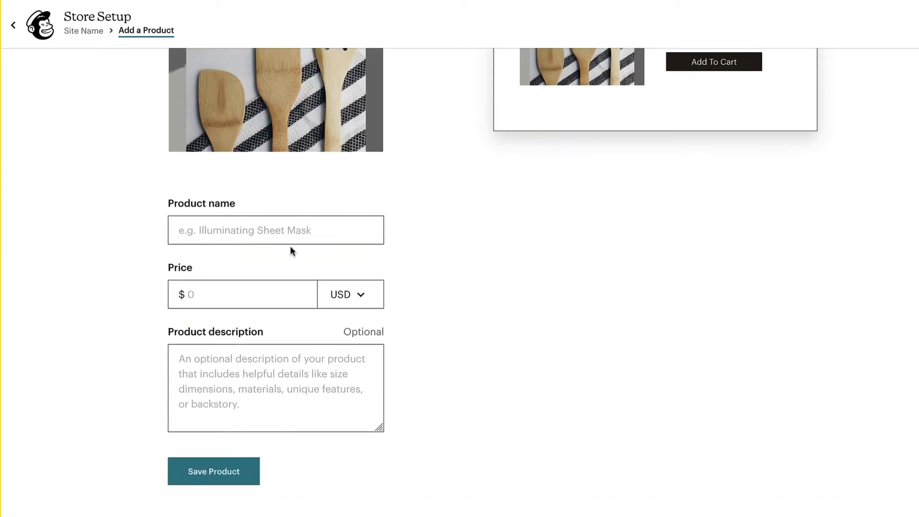
{"action": "left_click", "coordinate": [322, 220]}
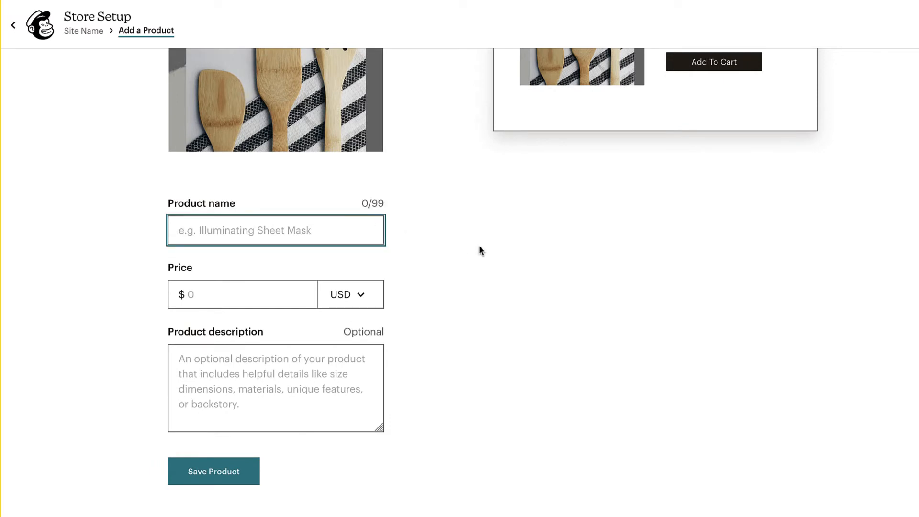
{"action": "type", "text": "New!"}
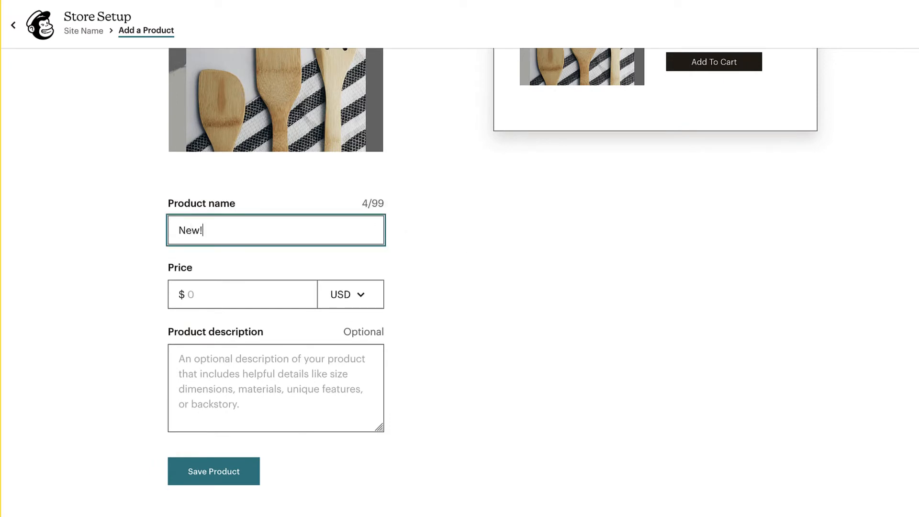
{"action": "type", "text": " Wooden S"}
{"action": "type", "text": "patual"}
{"action": "key", "text": "BackSpace"}
{"action": "key", "text": "BackSpace"}
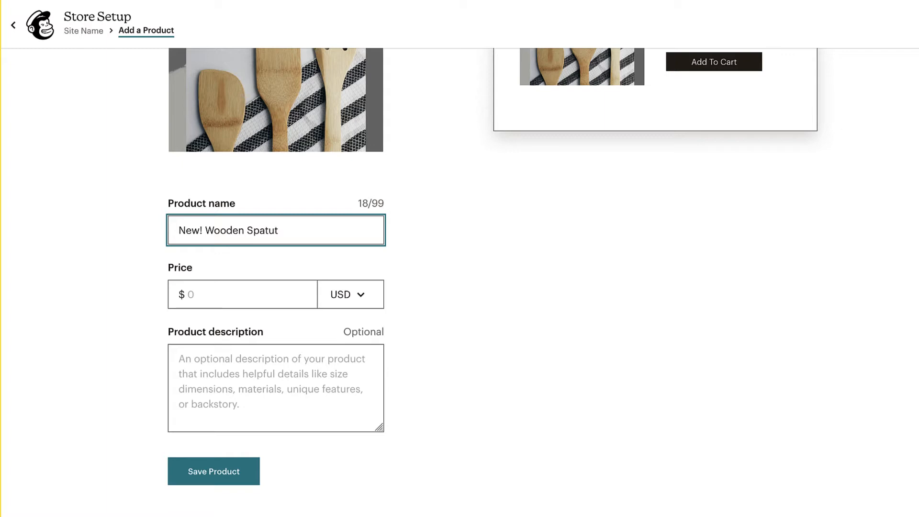
{"action": "type", "text": "las or Spoons?"}
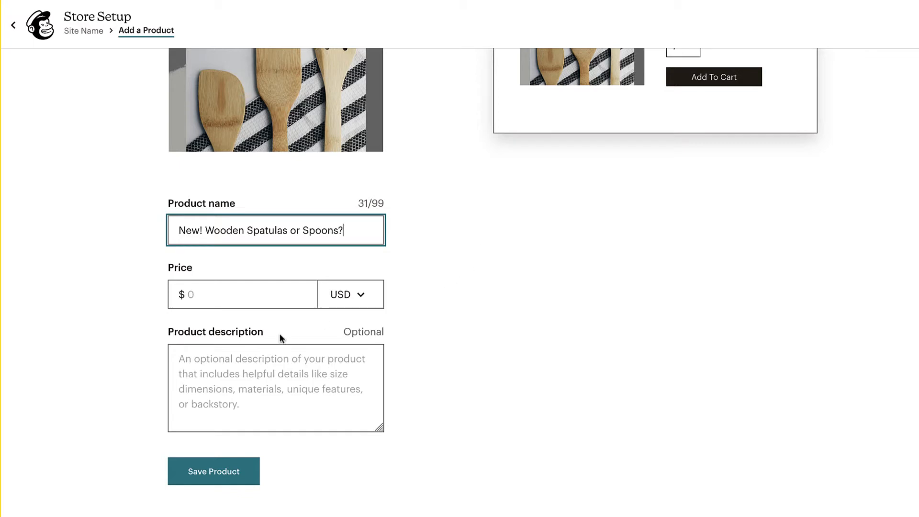
Step: Set the product's price to 1 USD, leave the description empty and save the product
{"action": "left_click", "coordinate": [234, 302]}
{"action": "type", "text": "1"}
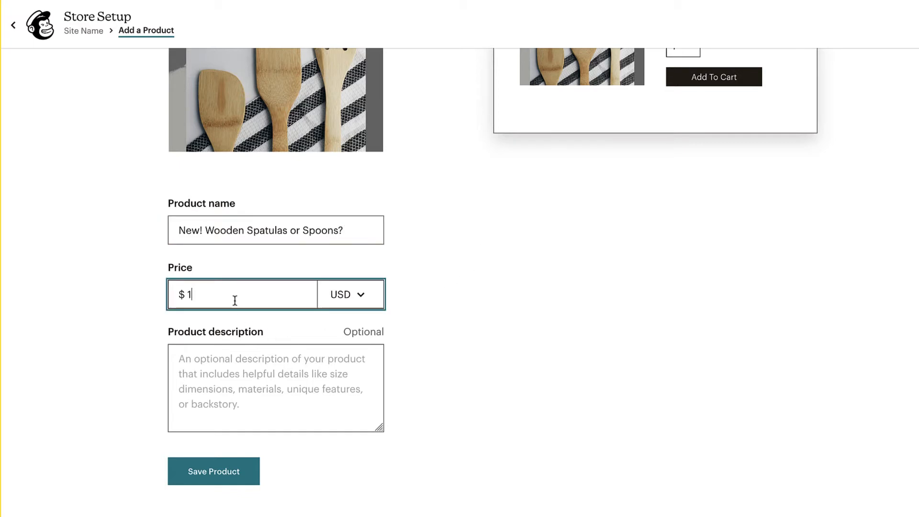
{"action": "scroll", "coordinate": [409, 345], "scroll_direction": "down", "scroll_amount": 1}
{"action": "left_click", "coordinate": [242, 354]}
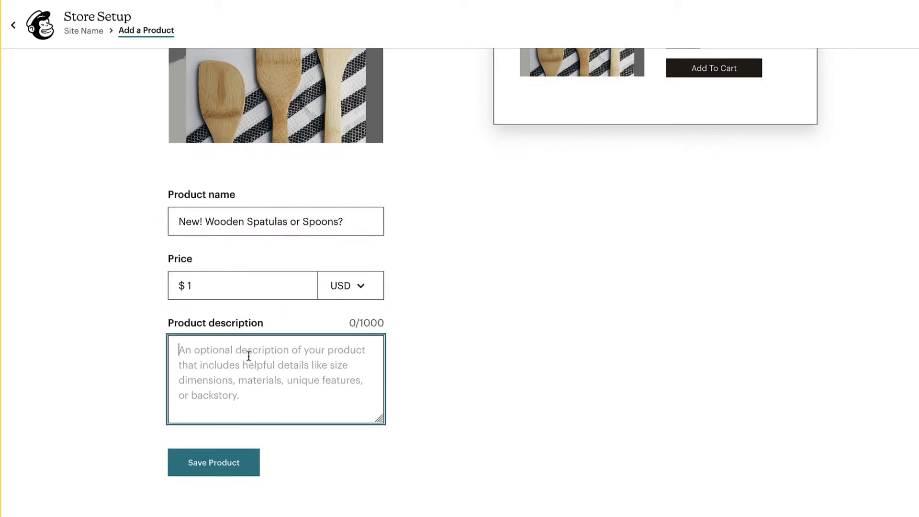
{"action": "scroll", "coordinate": [246, 355], "scroll_direction": "up", "scroll_amount": 1}
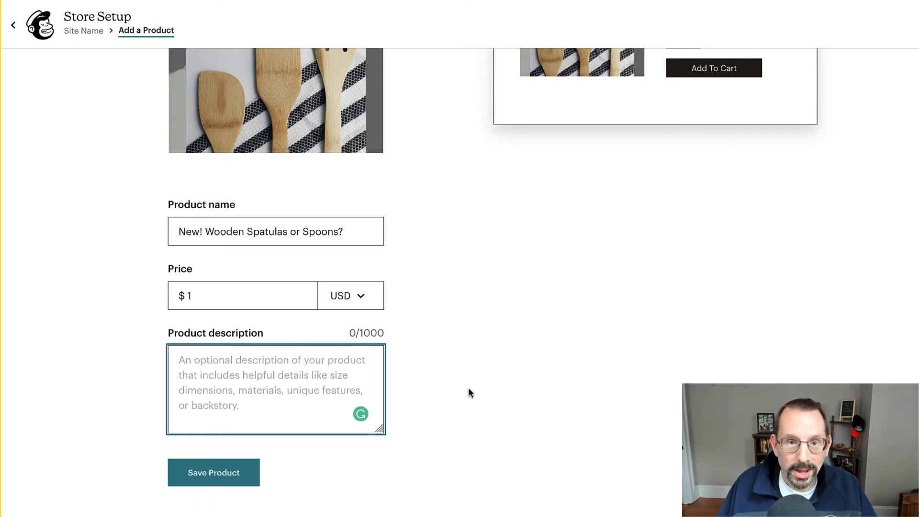
{"action": "scroll", "coordinate": [469, 386], "scroll_direction": "down", "scroll_amount": 1}
{"action": "left_click", "coordinate": [201, 463]}
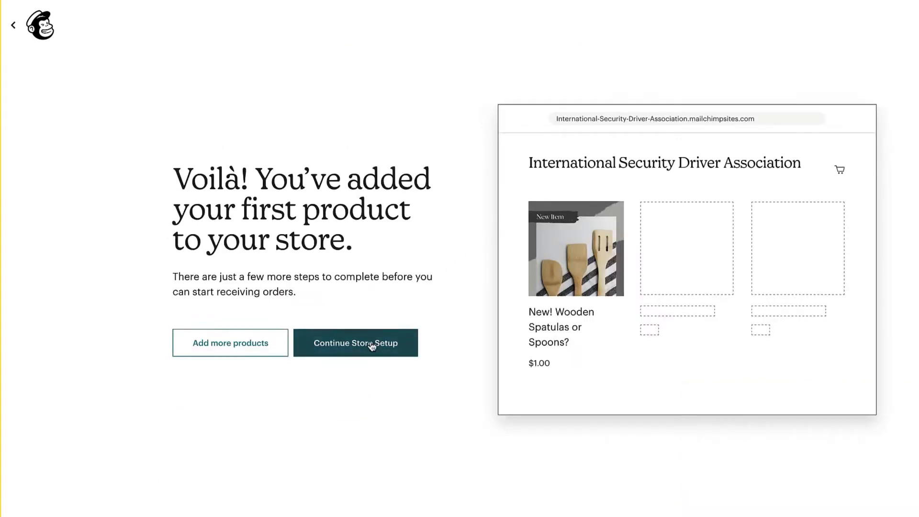
Step: Continue the store setup and confirm the business address in the setup checklist
{"action": "left_click", "coordinate": [400, 344]}
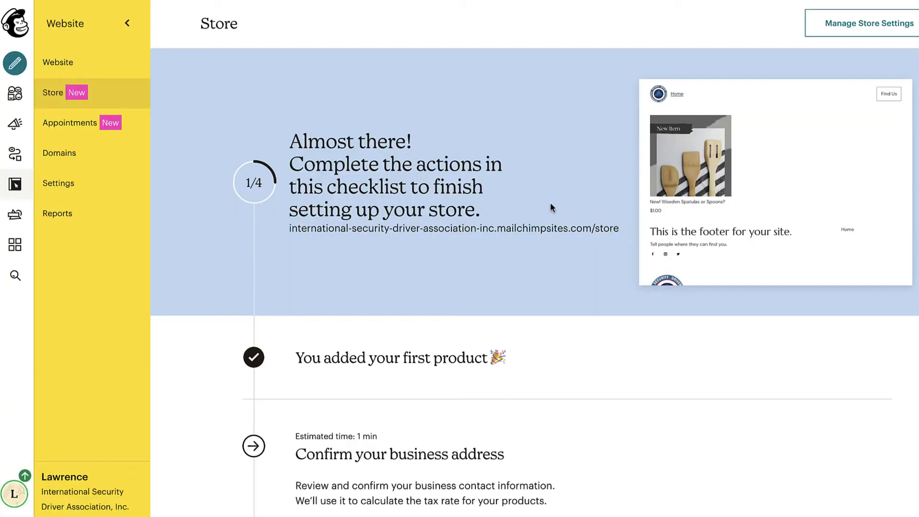
{"action": "scroll", "coordinate": [550, 206], "scroll_direction": "down", "scroll_amount": 3}
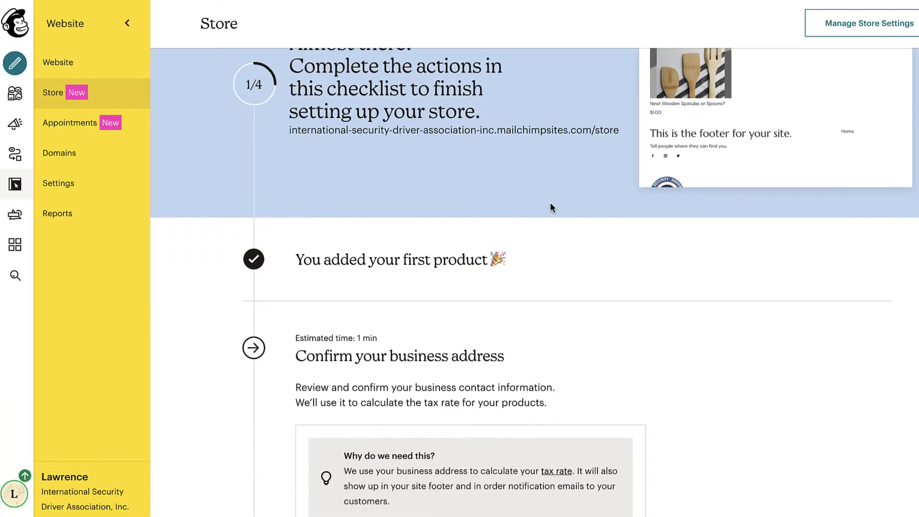
{"action": "scroll", "coordinate": [550, 207], "scroll_direction": "up", "scroll_amount": 2}
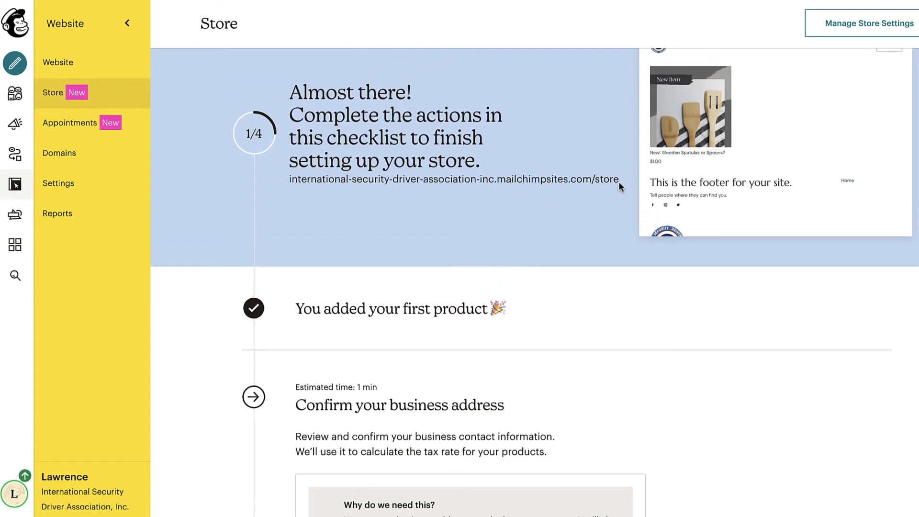
{"action": "left_click_drag", "start_coordinate": [618, 182], "coordinate": [288, 184]}
{"action": "scroll", "coordinate": [507, 221], "scroll_direction": "up", "scroll_amount": 1}
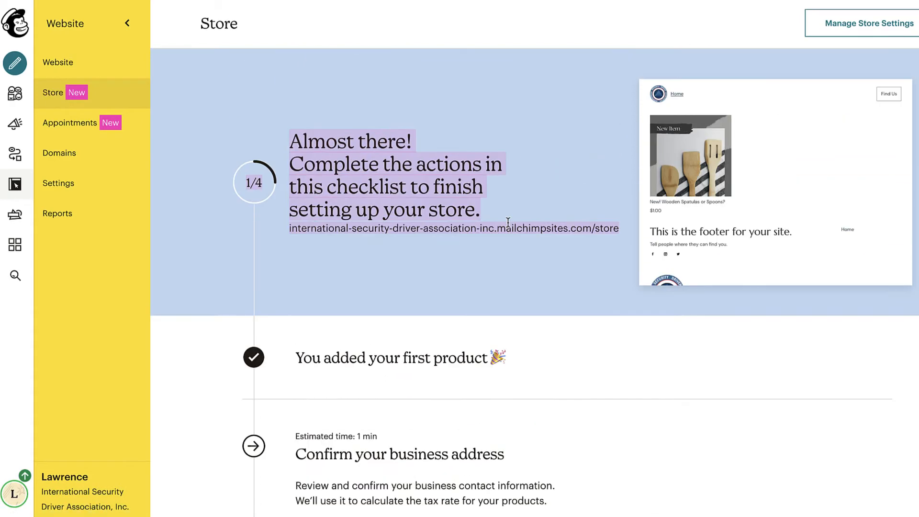
{"action": "mouse_move", "coordinate": [875, 163]}
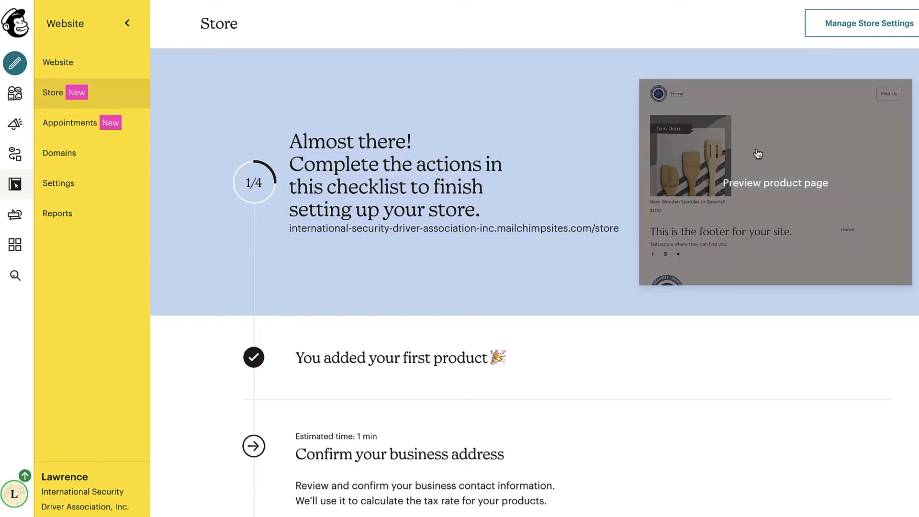
{"action": "scroll", "coordinate": [662, 328], "scroll_direction": "down", "scroll_amount": 7}
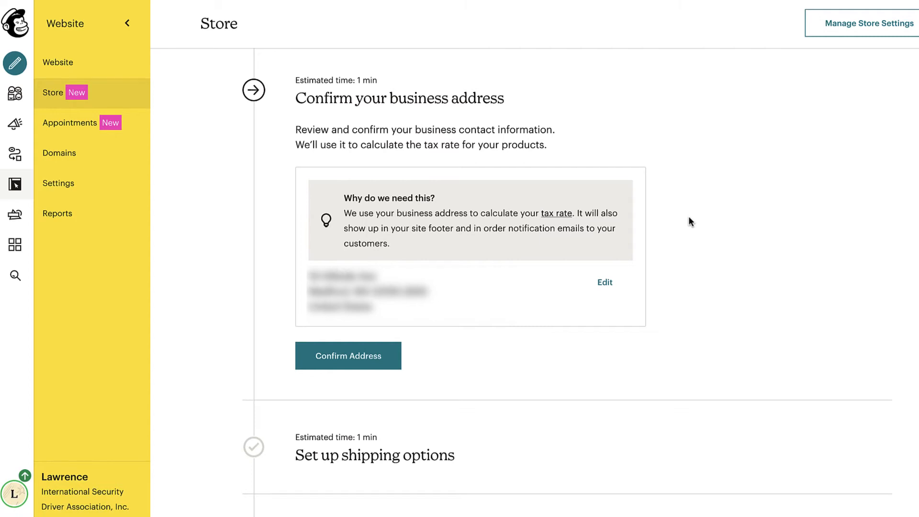
{"action": "left_click", "coordinate": [425, 363]}
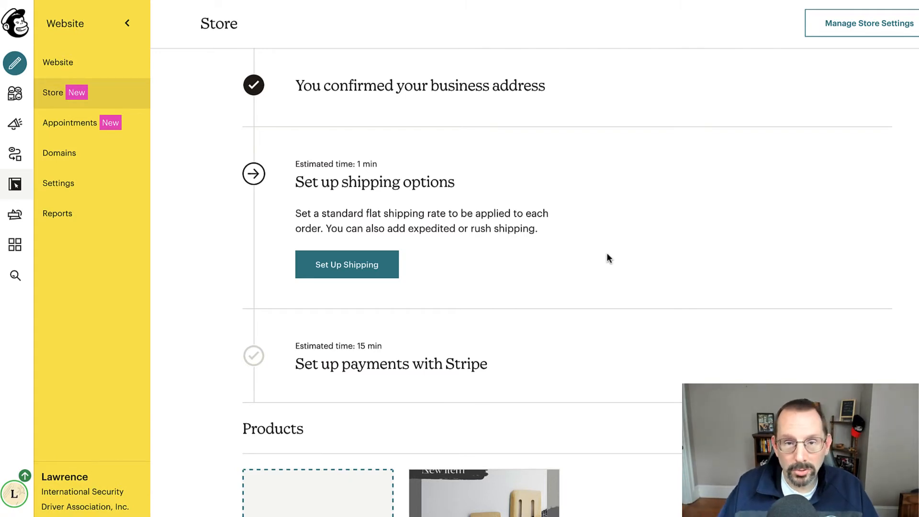
Step: Set up the store's domestic standard shipping with a flat rate of 0 USD and save it
{"action": "scroll", "coordinate": [431, 259], "scroll_direction": "down", "scroll_amount": 1}
{"action": "left_click", "coordinate": [355, 254]}
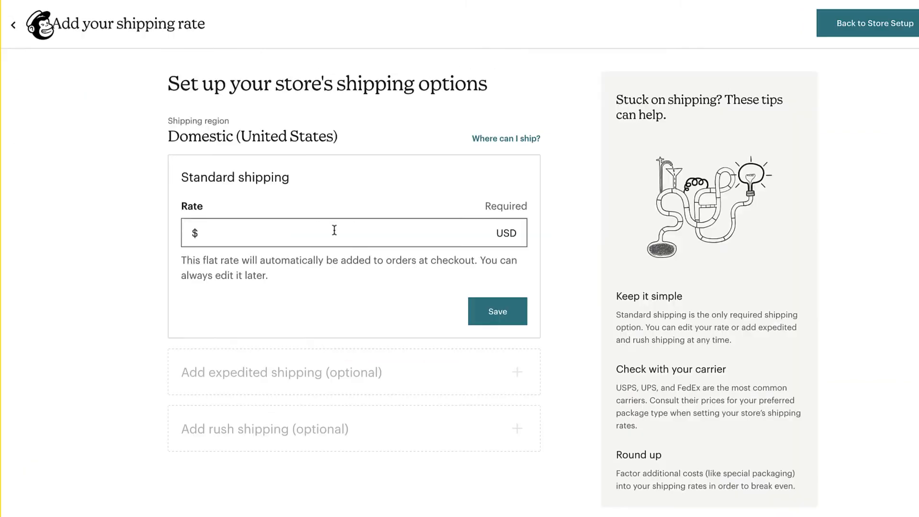
{"action": "scroll", "coordinate": [334, 231], "scroll_direction": "down", "scroll_amount": 1}
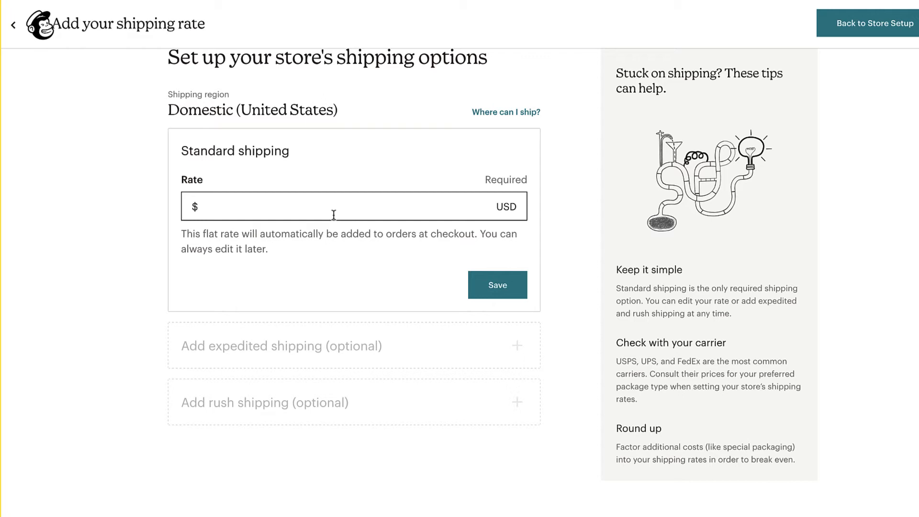
{"action": "scroll", "coordinate": [368, 264], "scroll_direction": "down", "scroll_amount": 1}
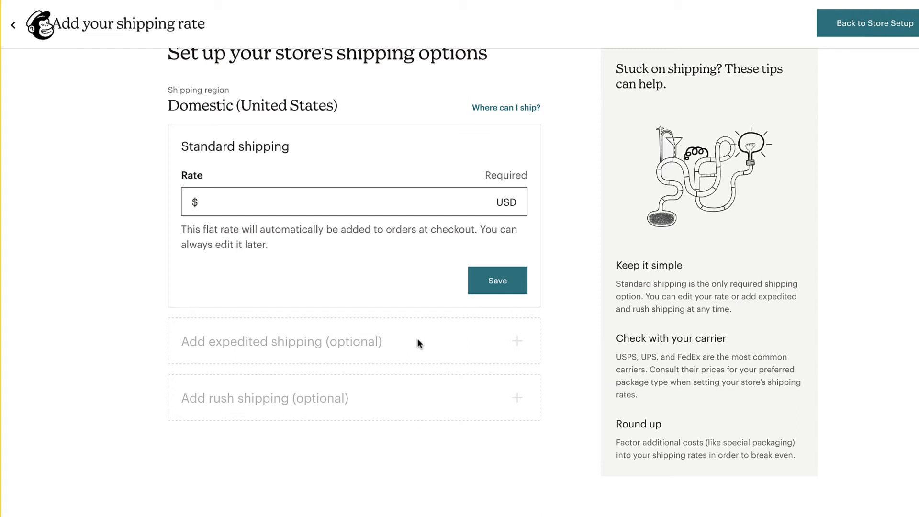
{"action": "left_click", "coordinate": [298, 208]}
{"action": "type", "text": "0"}
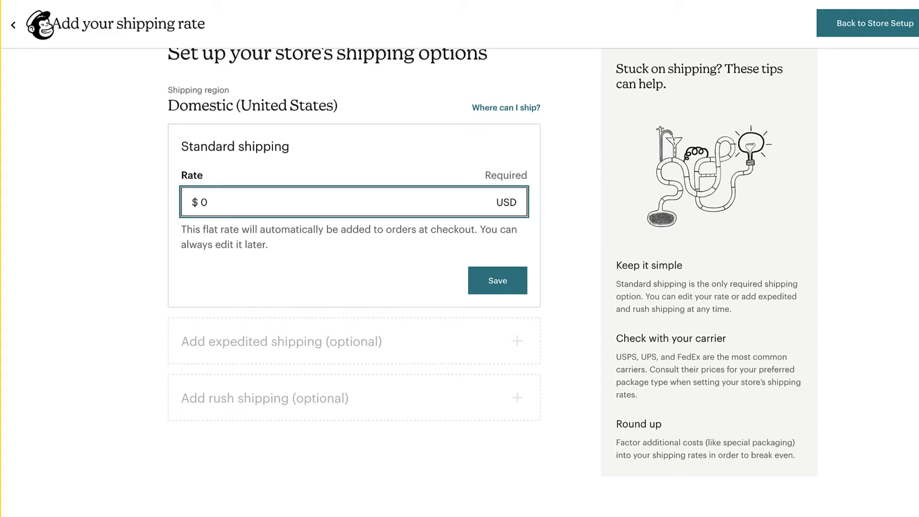
{"action": "left_click", "coordinate": [498, 281]}
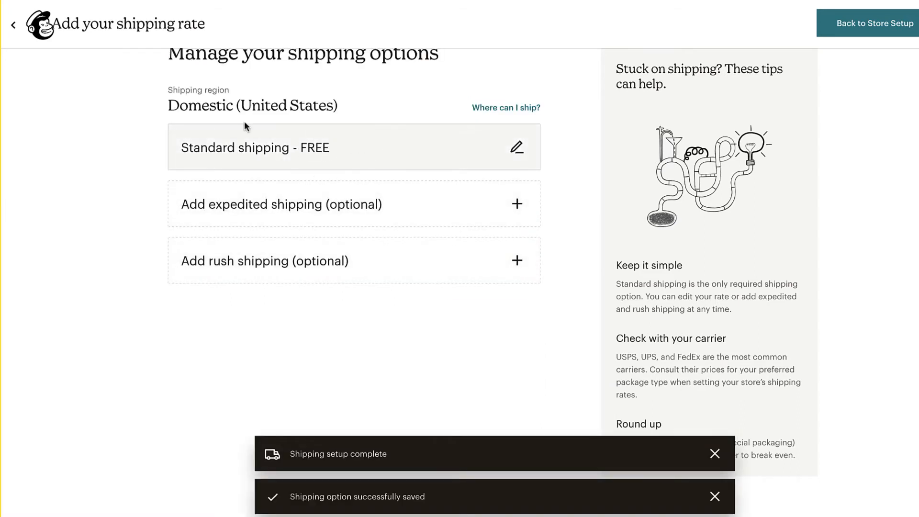
Step: Add expedited domestic shipping at a rate of 5 USD and save it
{"action": "left_click", "coordinate": [426, 210]}
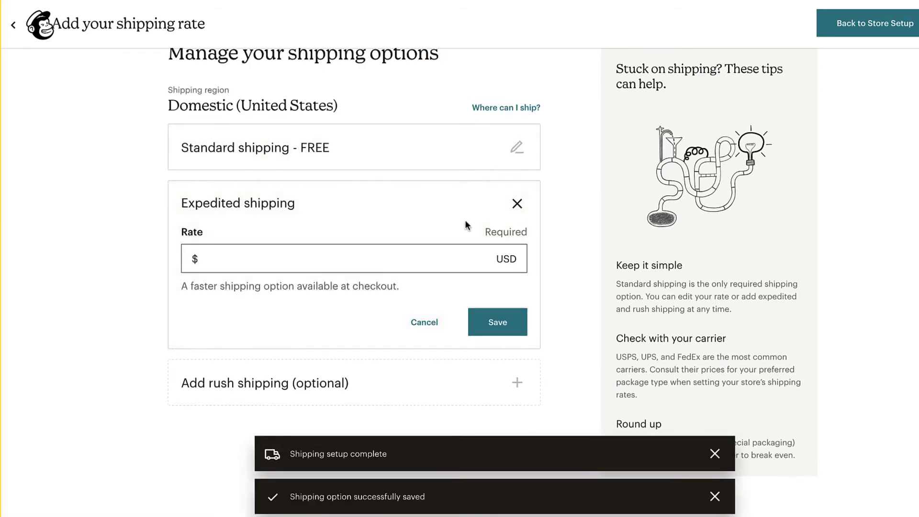
{"action": "left_click", "coordinate": [352, 254]}
{"action": "type", "text": "5"}
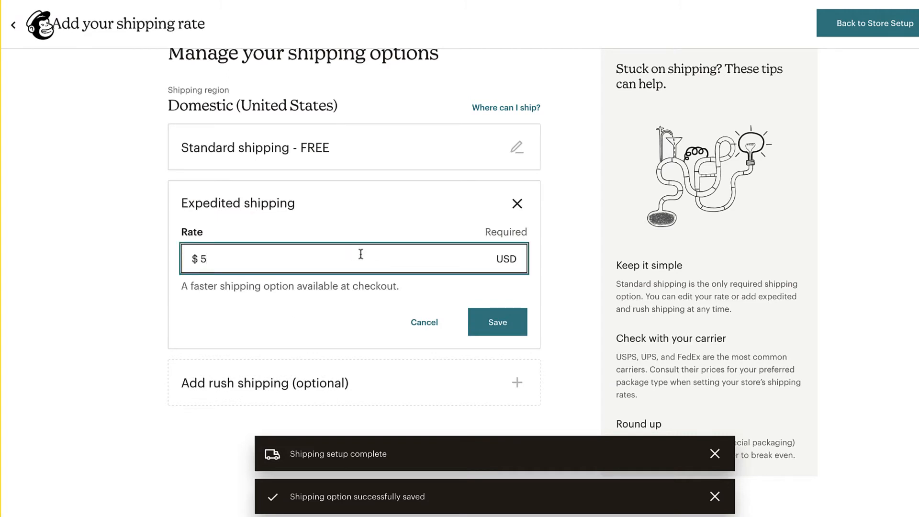
{"action": "left_click", "coordinate": [472, 321]}
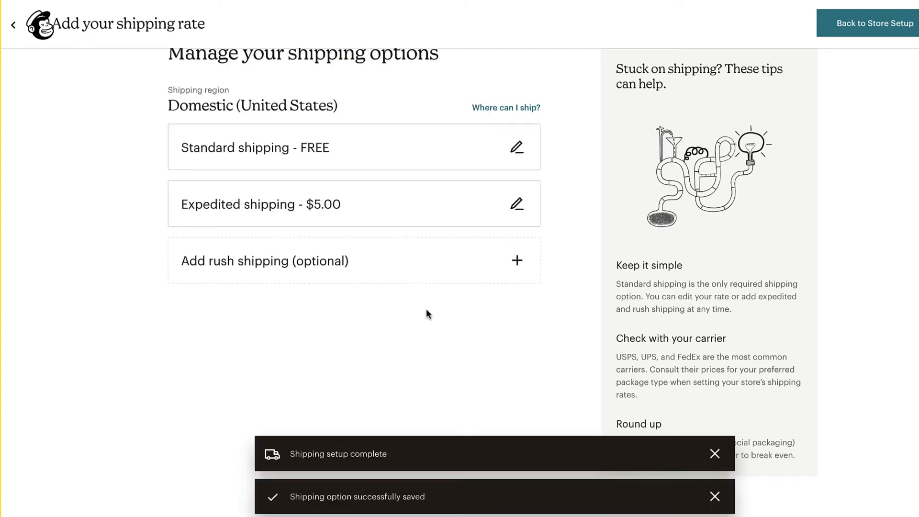
Step: Add rush domestic shipping at a rate of 10 USD, save it and return to the store setup
{"action": "left_click", "coordinate": [353, 269]}
{"action": "left_click", "coordinate": [375, 316]}
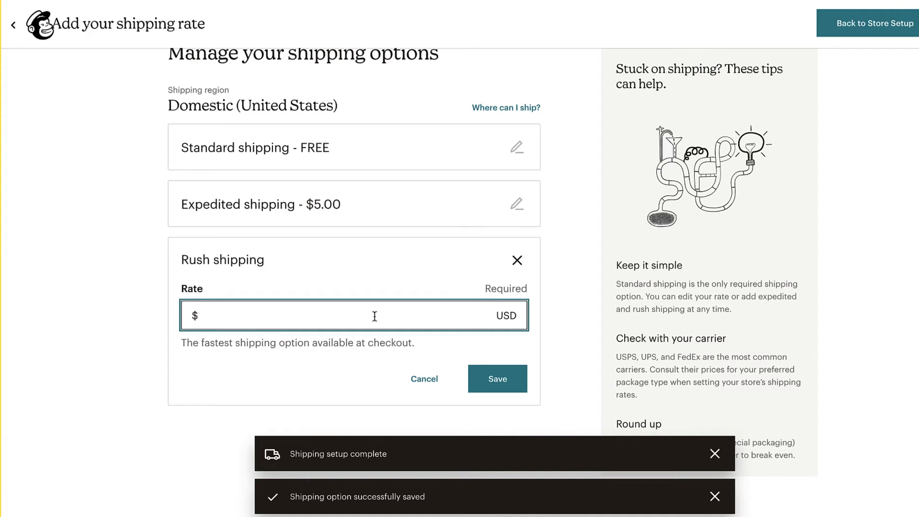
{"action": "type", "text": "10"}
{"action": "left_click", "coordinate": [498, 380]}
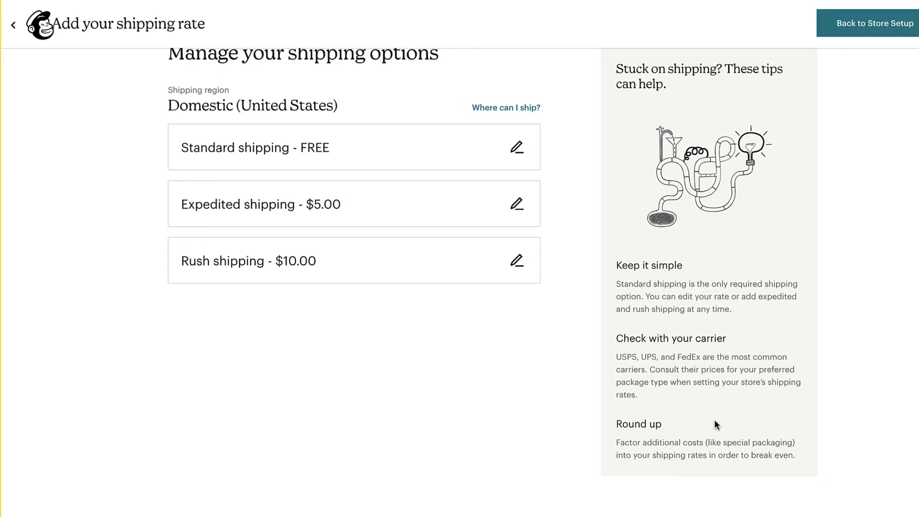
{"action": "scroll", "coordinate": [738, 358], "scroll_direction": "up", "scroll_amount": 2}
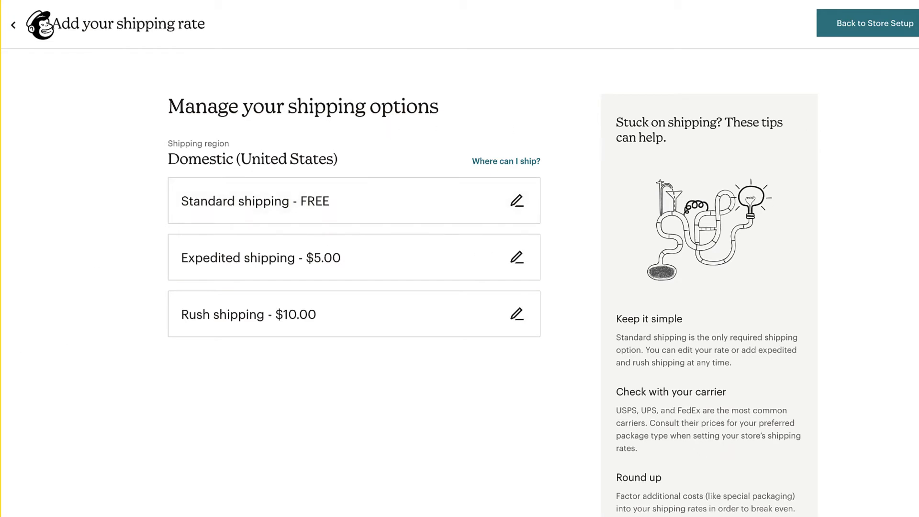
{"action": "left_click", "coordinate": [894, 31]}
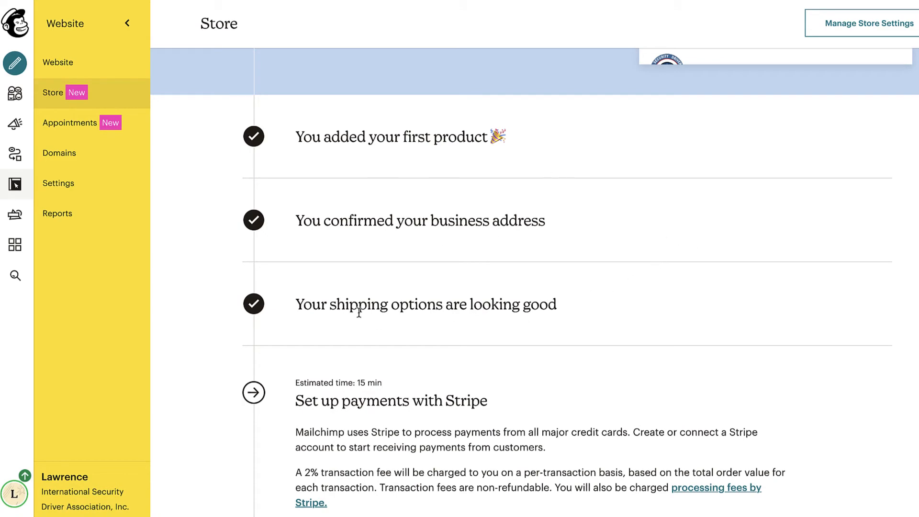
Step: Start connecting the store to Stripe for payments and log in with the account's email and password
{"action": "scroll", "coordinate": [626, 310], "scroll_direction": "down", "scroll_amount": 3}
{"action": "scroll", "coordinate": [625, 308], "scroll_direction": "down", "scroll_amount": 5}
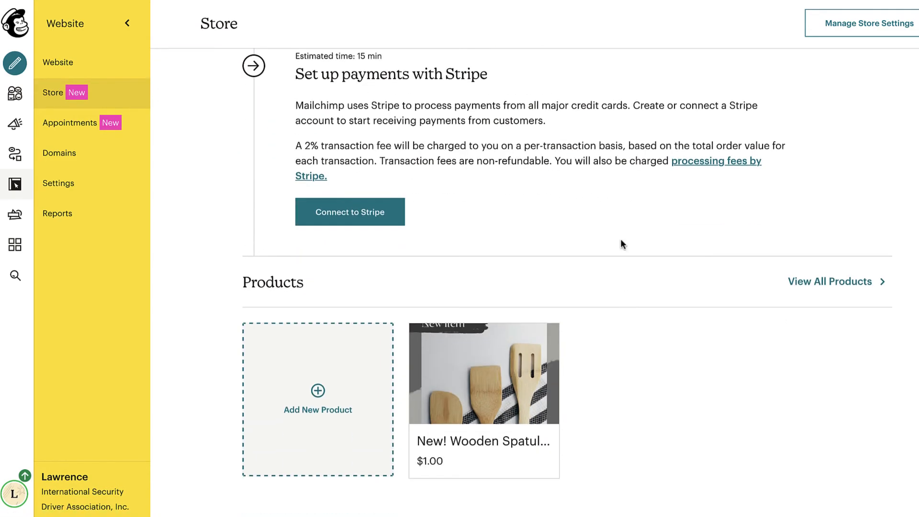
{"action": "scroll", "coordinate": [589, 235], "scroll_direction": "up", "scroll_amount": 3}
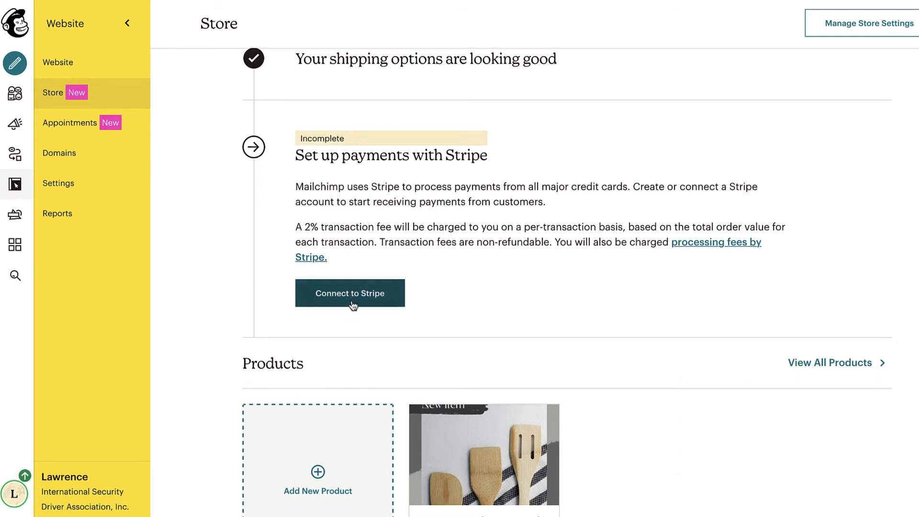
{"action": "left_click", "coordinate": [352, 304]}
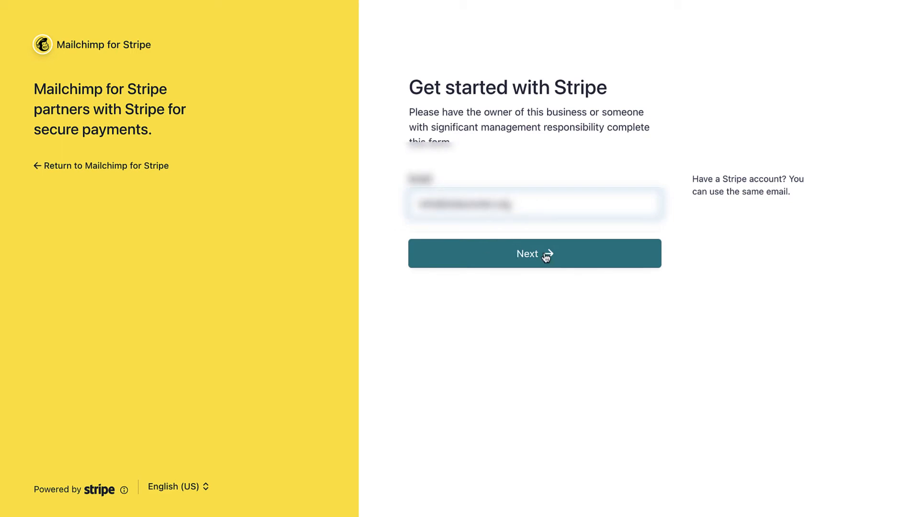
{"action": "left_click", "coordinate": [546, 257]}
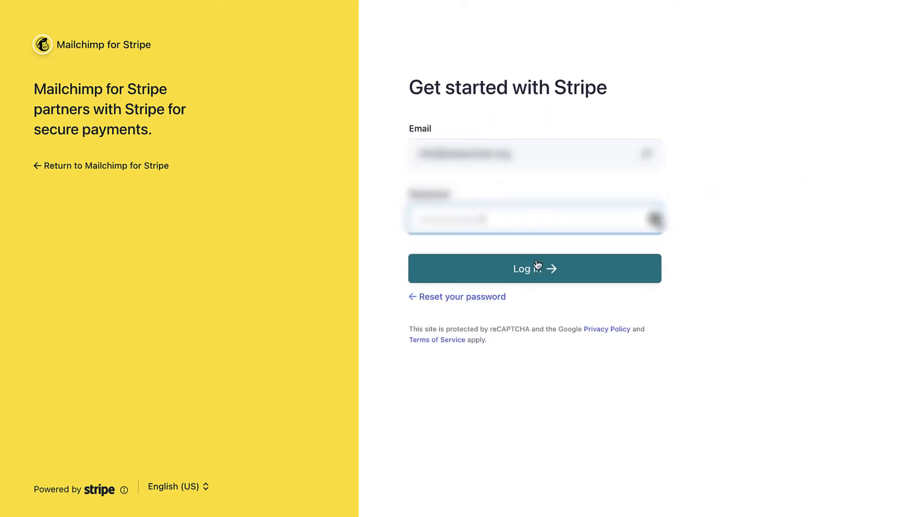
{"action": "left_click", "coordinate": [537, 265]}
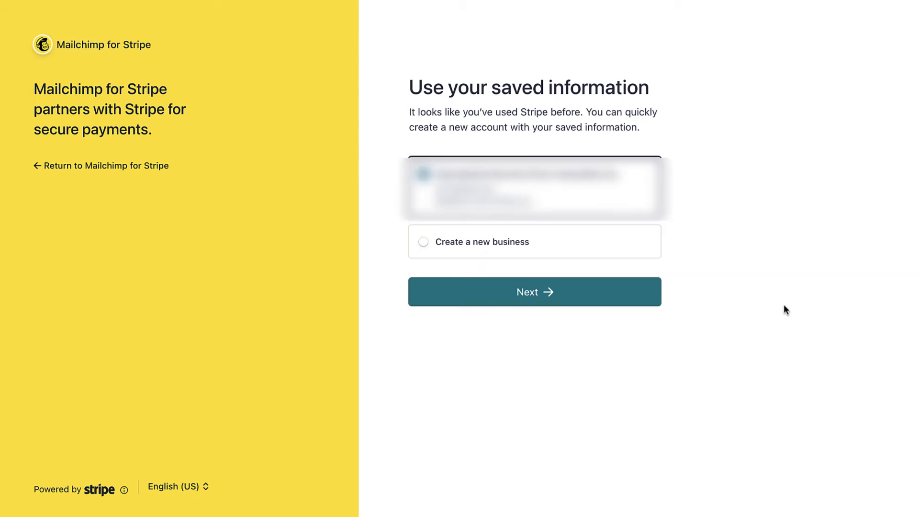
Step: Reuse the saved Stripe business information, keep Other membership organizations as the industry and continue past the business owners page
{"action": "left_click", "coordinate": [533, 299]}
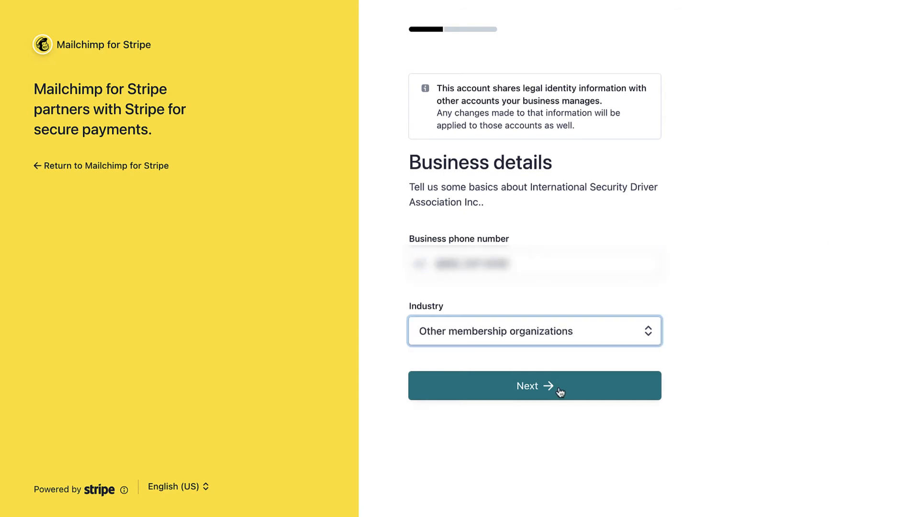
{"action": "left_click", "coordinate": [502, 387]}
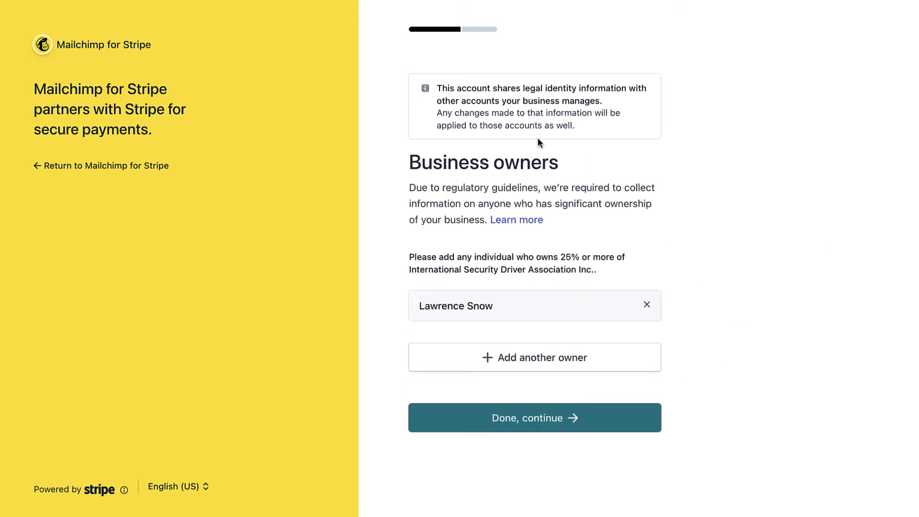
{"action": "scroll", "coordinate": [804, 237], "scroll_direction": "down", "scroll_amount": 1}
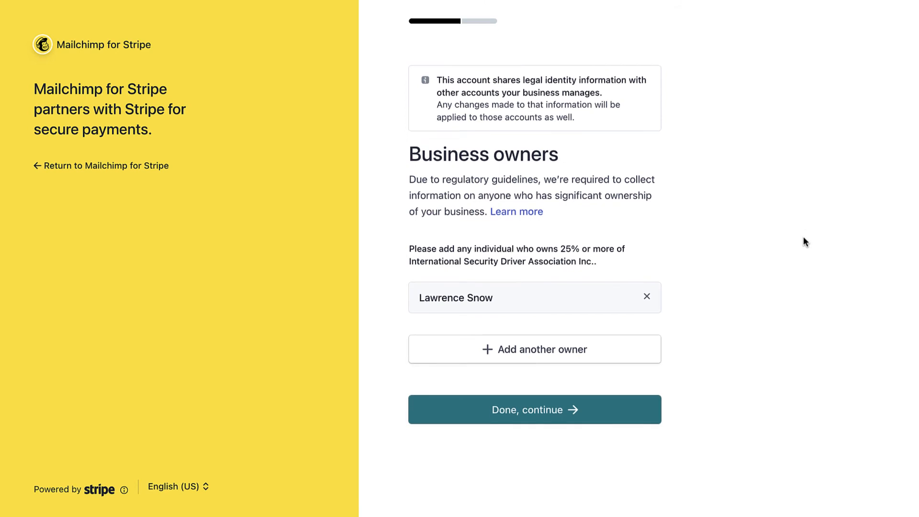
{"action": "left_click", "coordinate": [526, 416]}
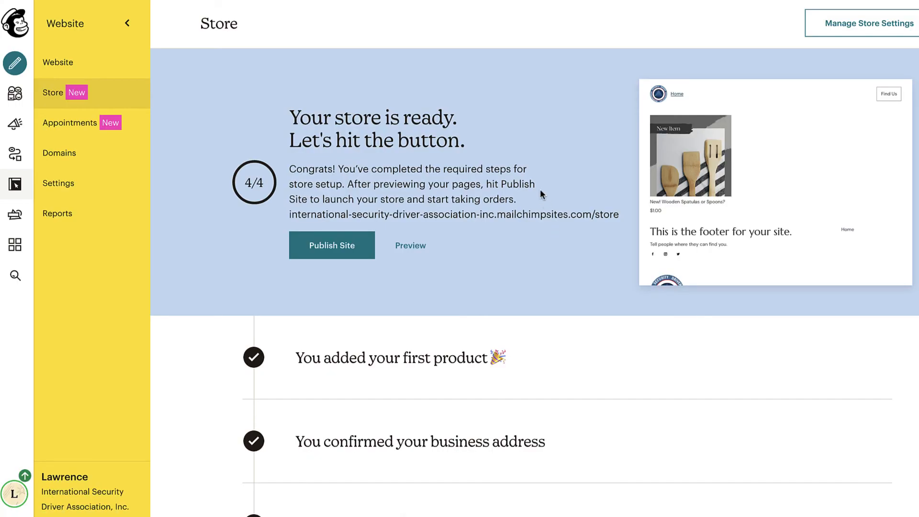
Step: Review the completed setup checklist, publish the store site and accept the additional store terms
{"action": "scroll", "coordinate": [541, 193], "scroll_direction": "down", "scroll_amount": 5}
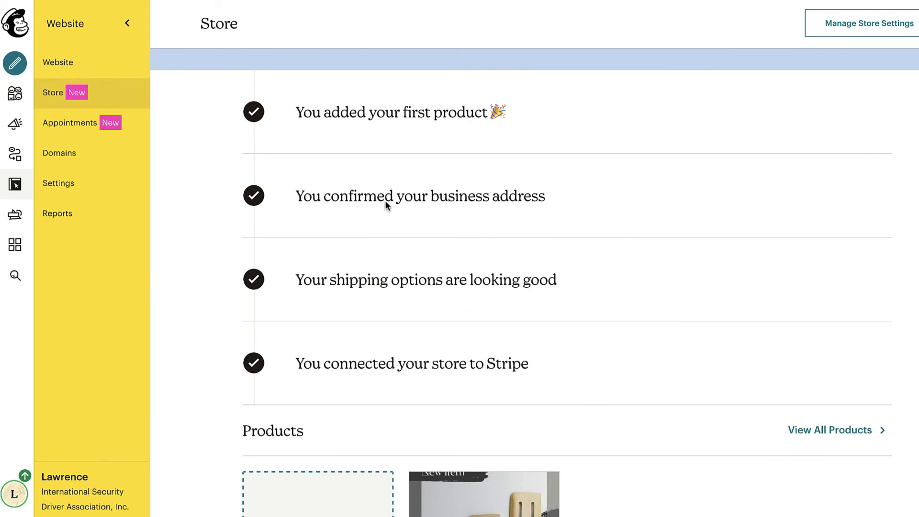
{"action": "scroll", "coordinate": [461, 239], "scroll_direction": "down", "scroll_amount": 1}
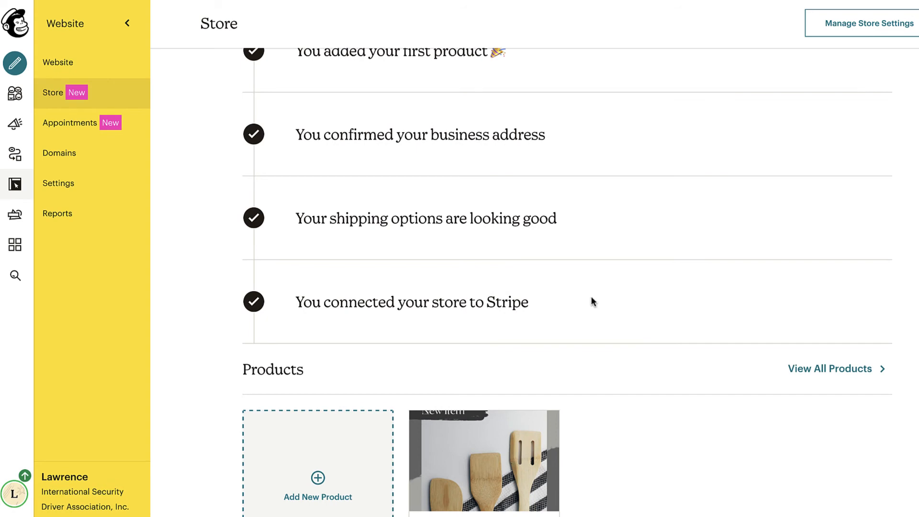
{"action": "scroll", "coordinate": [592, 300], "scroll_direction": "down", "scroll_amount": 2}
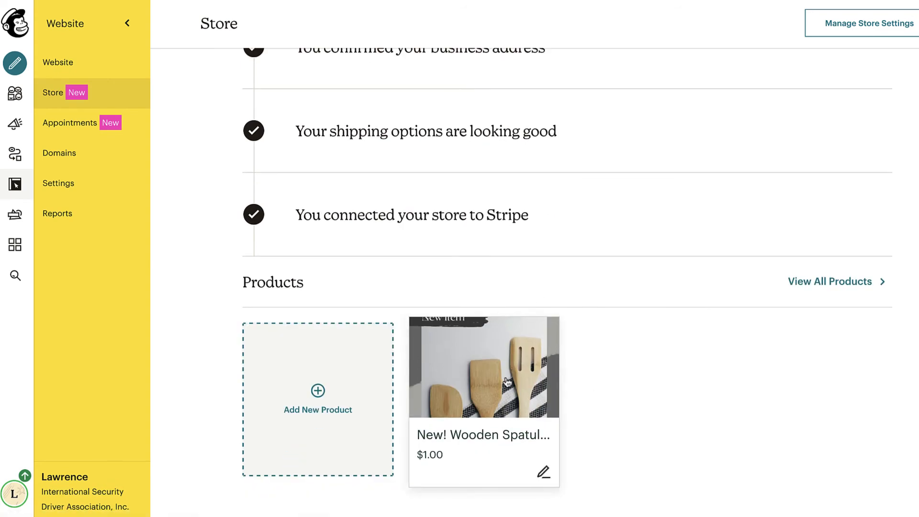
{"action": "scroll", "coordinate": [609, 253], "scroll_direction": "up", "scroll_amount": 7}
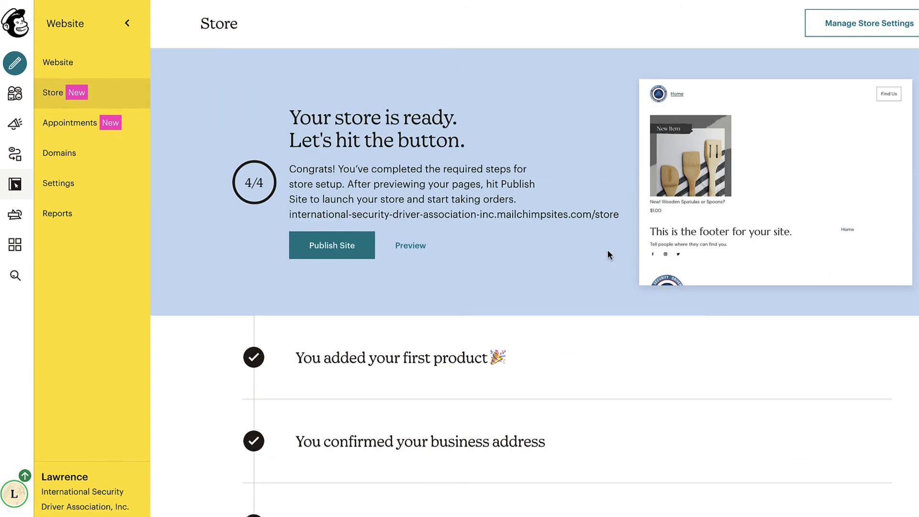
{"action": "left_click", "coordinate": [348, 253]}
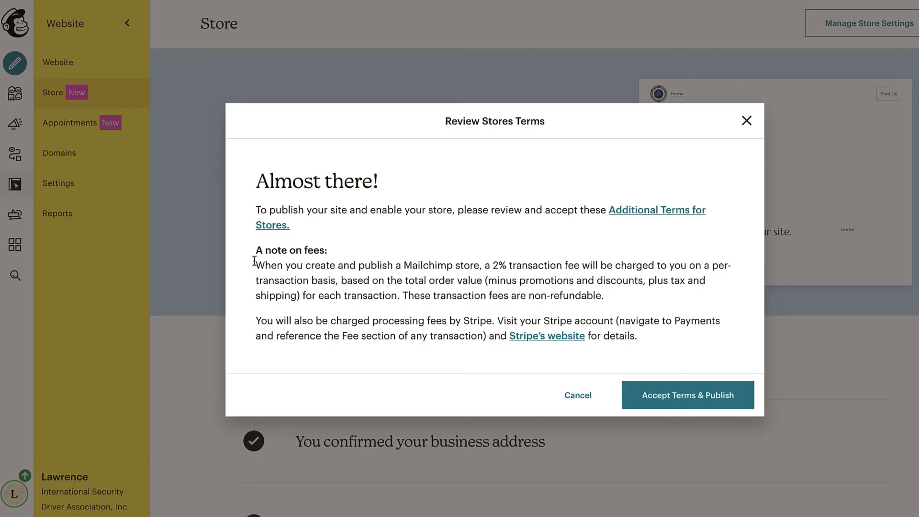
{"action": "left_click_drag", "start_coordinate": [255, 263], "coordinate": [590, 271]}
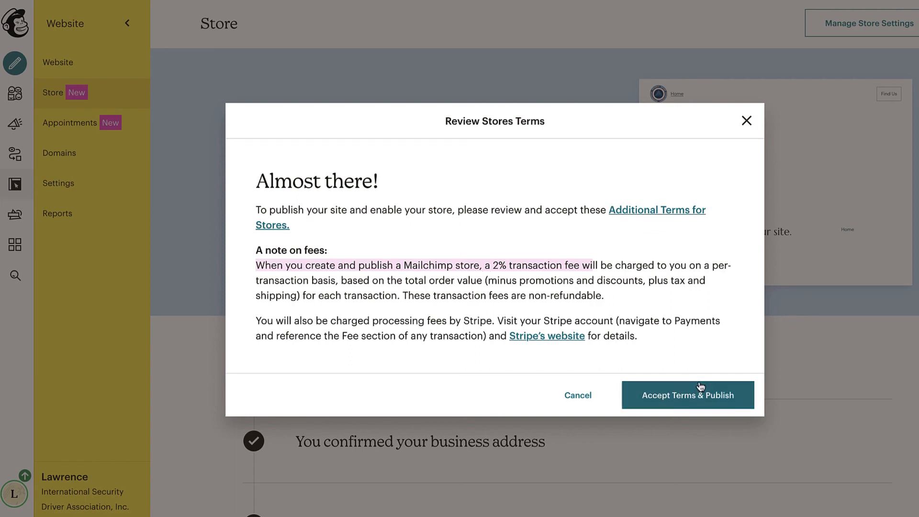
{"action": "left_click", "coordinate": [686, 399]}
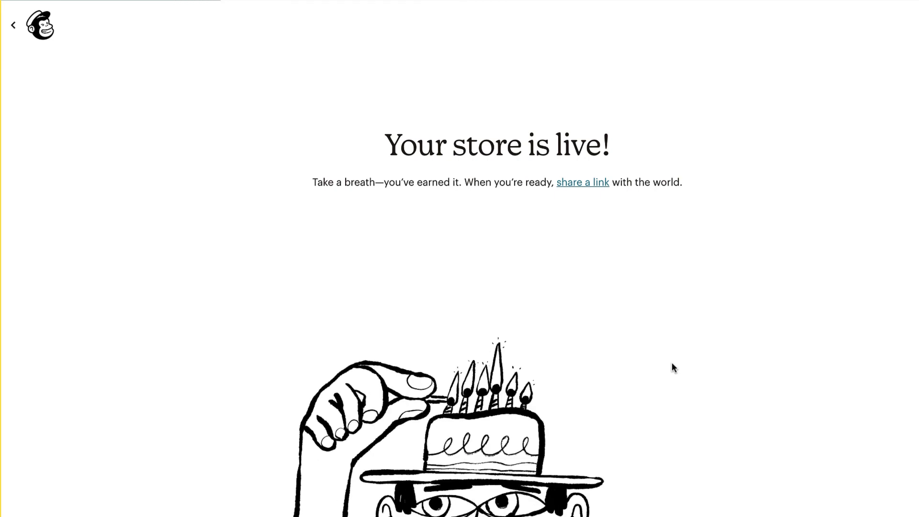
Step: Open the published store from its dashboard and view the New! Wooden Spatulas or Spoons? product page
{"action": "left_click", "coordinate": [591, 189]}
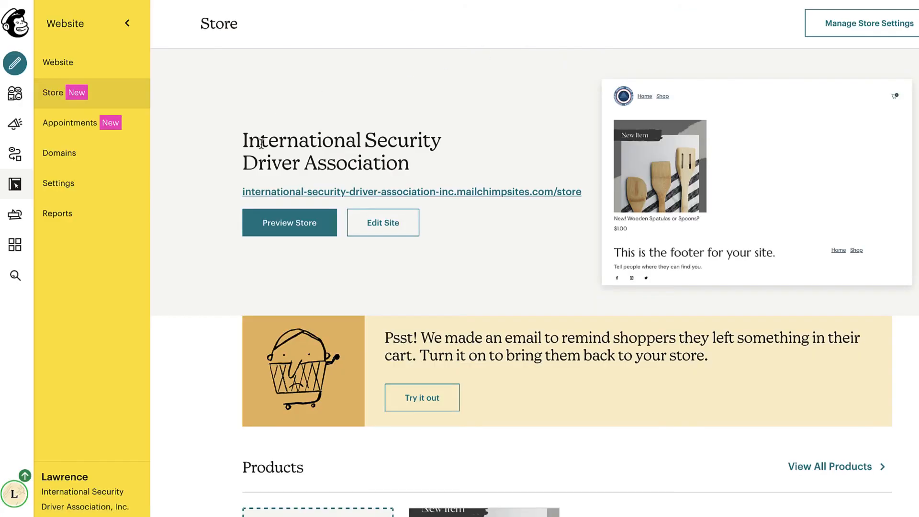
{"action": "scroll", "coordinate": [255, 150], "scroll_direction": "down", "scroll_amount": 2}
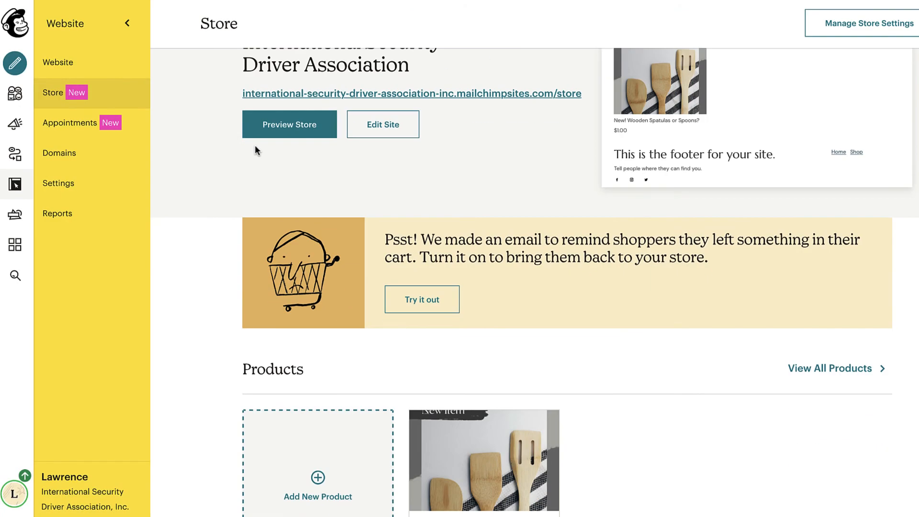
{"action": "scroll", "coordinate": [254, 146], "scroll_direction": "up", "scroll_amount": 2}
{"action": "left_click", "coordinate": [495, 155]}
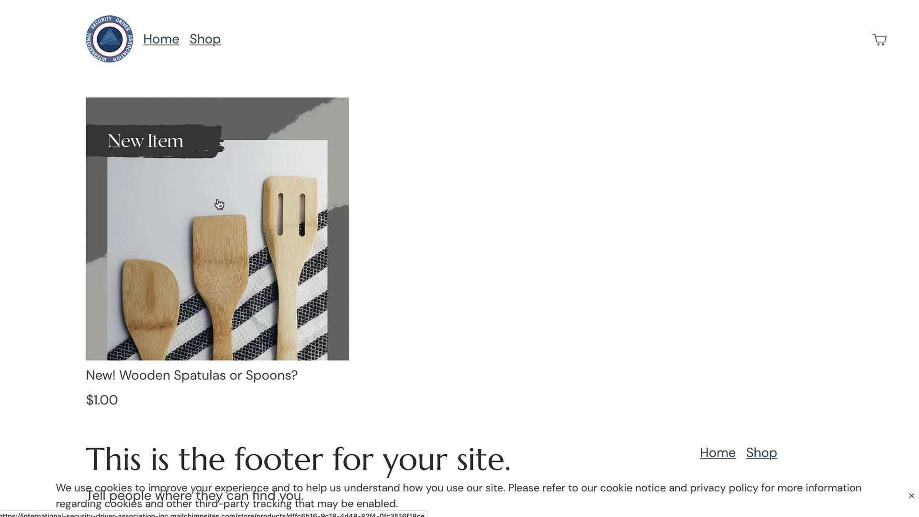
{"action": "scroll", "coordinate": [610, 168], "scroll_direction": "down", "scroll_amount": 3}
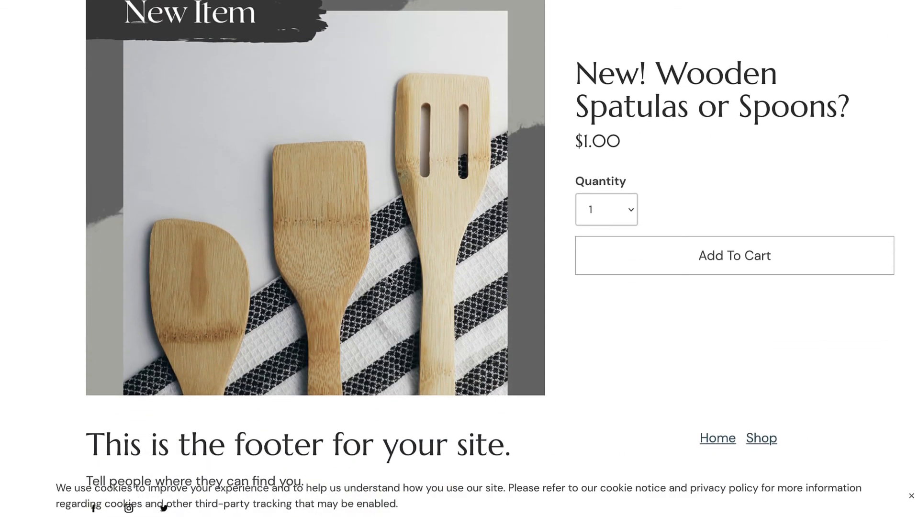
{"action": "scroll", "coordinate": [654, 321], "scroll_direction": "up", "scroll_amount": 2}
Step: Check the quantity choices, keep 1, add the wooden spatulas product to the cart and open the shopping cart
{"action": "left_click", "coordinate": [629, 310]}
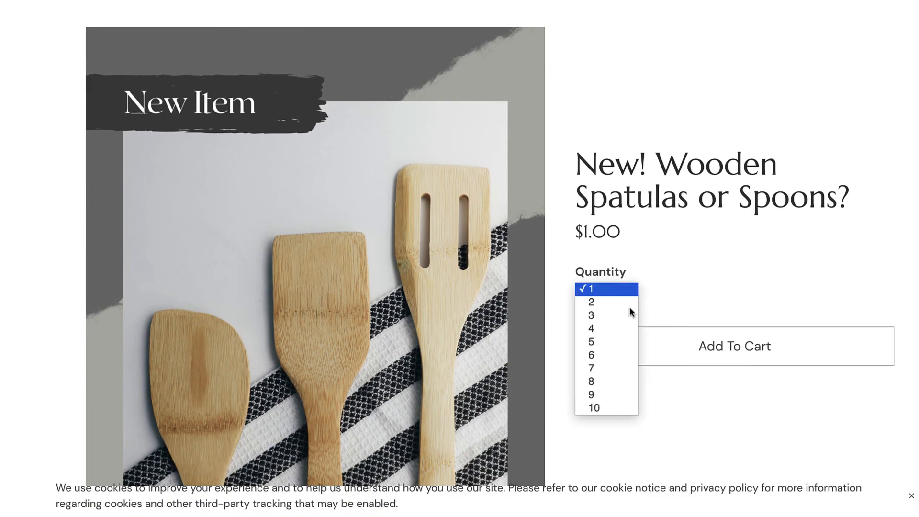
{"action": "left_click", "coordinate": [778, 289]}
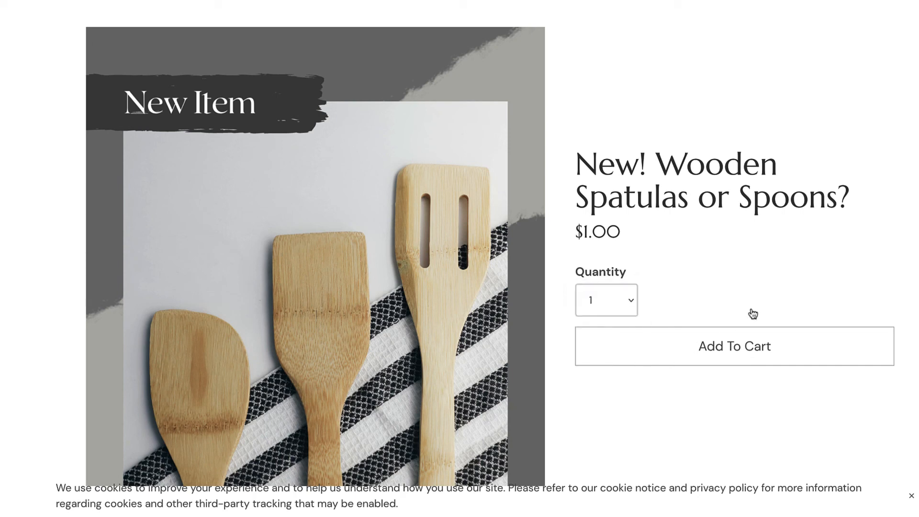
{"action": "left_click", "coordinate": [762, 348]}
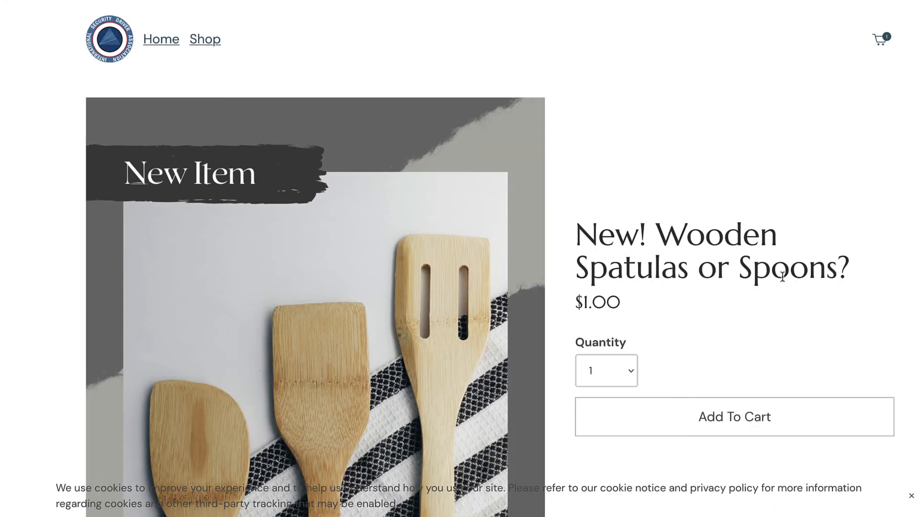
{"action": "mouse_move", "coordinate": [880, 39]}
{"action": "left_click", "coordinate": [783, 273]}
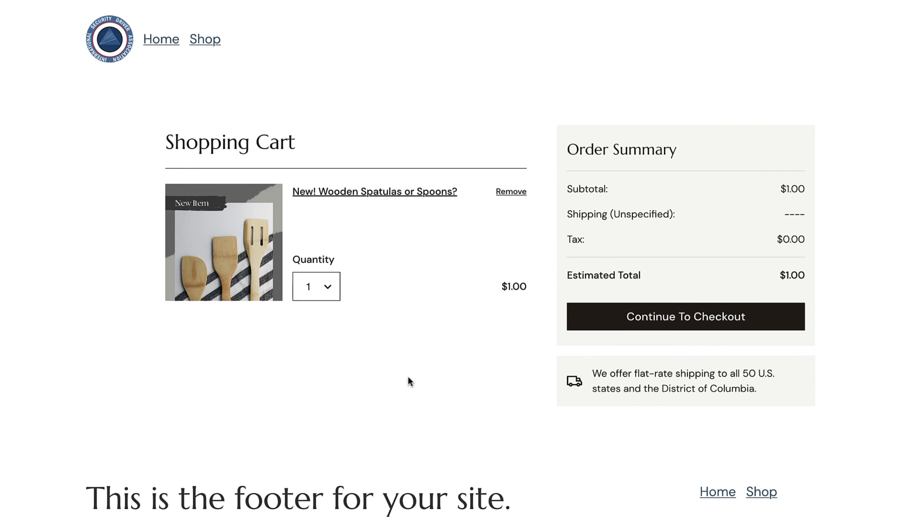
Step: Continue to checkout and examine the shipping information form and the remaining checkout sections
{"action": "left_click", "coordinate": [689, 322]}
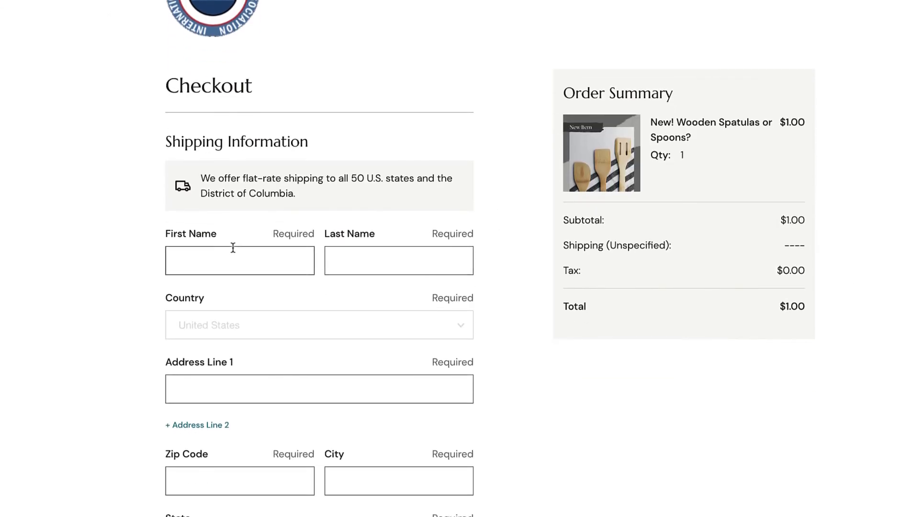
{"action": "scroll", "coordinate": [231, 246], "scroll_direction": "down", "scroll_amount": 1}
{"action": "scroll", "coordinate": [231, 245], "scroll_direction": "down", "scroll_amount": 3}
{"action": "scroll", "coordinate": [232, 247], "scroll_direction": "down", "scroll_amount": 4}
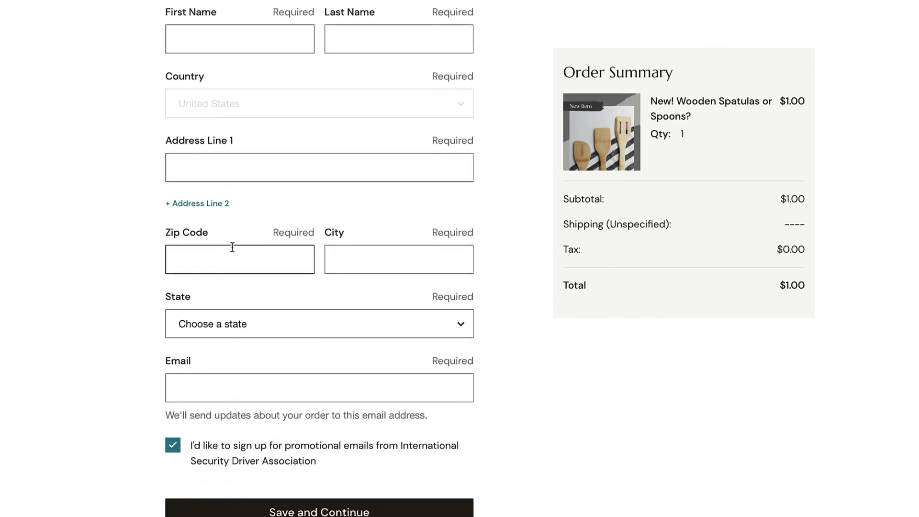
{"action": "scroll", "coordinate": [232, 247], "scroll_direction": "down", "scroll_amount": 2}
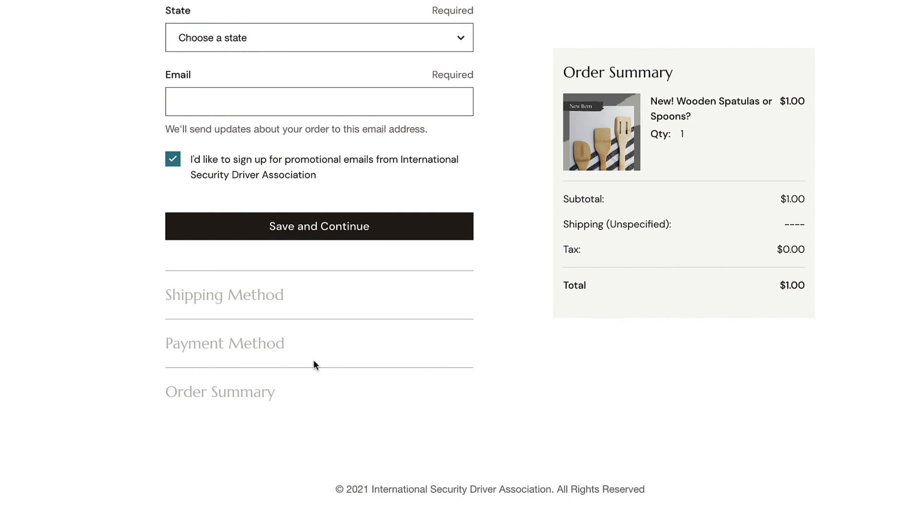
{"action": "scroll", "coordinate": [313, 360], "scroll_direction": "up", "scroll_amount": 10}
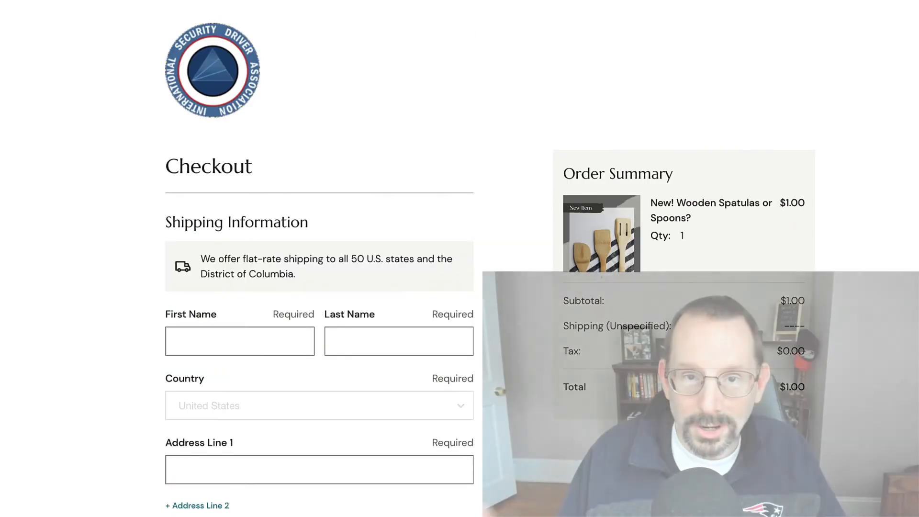